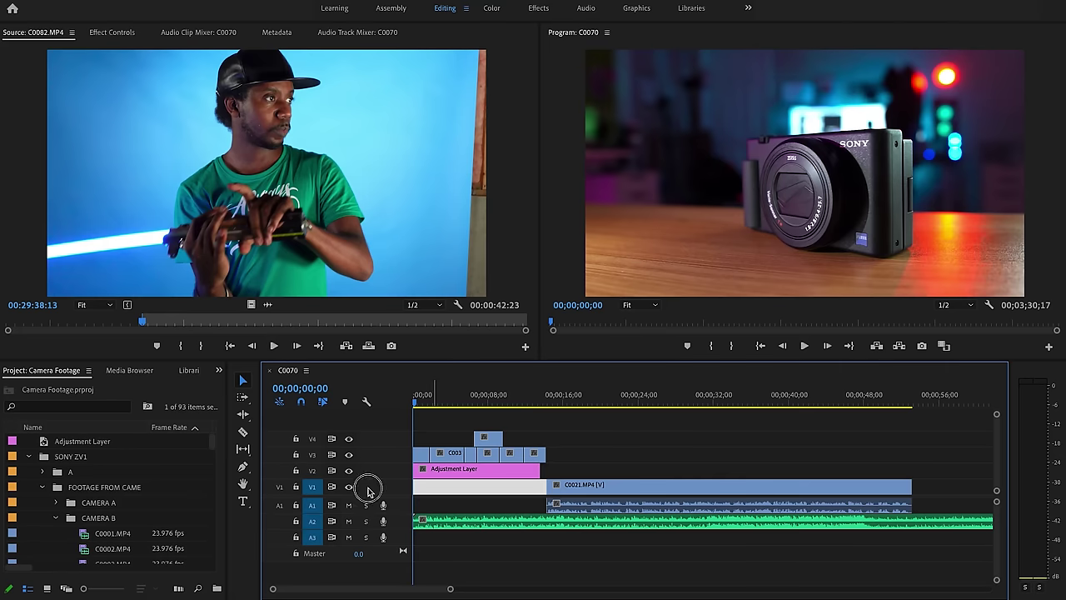
Expand the V1 track header and rename the track A-ROLL.
{"action": "double_click", "coordinate": [368, 490]}
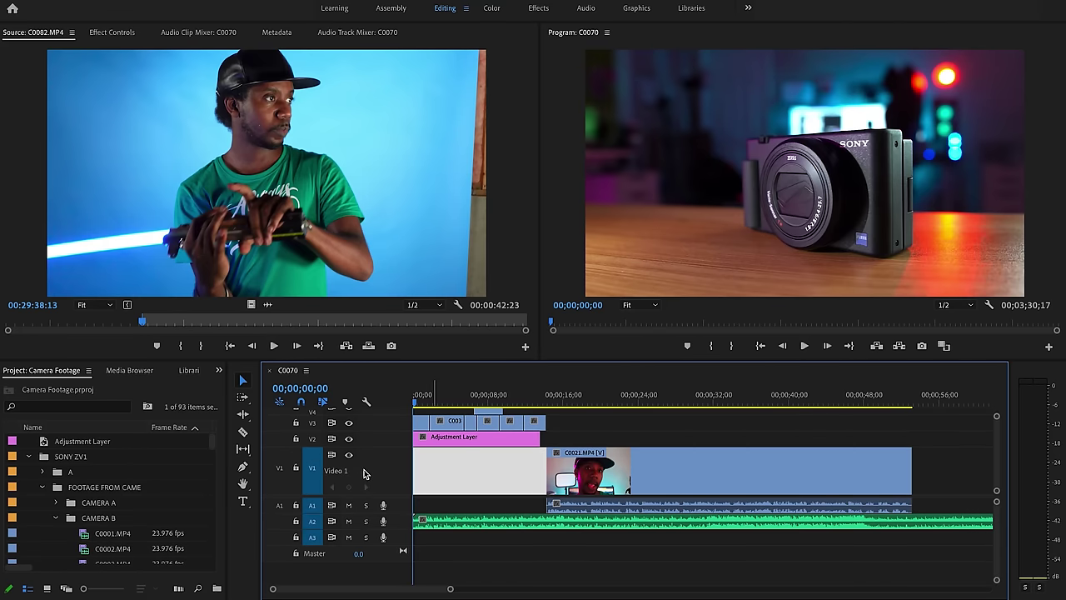
{"action": "right_click", "coordinate": [364, 460]}
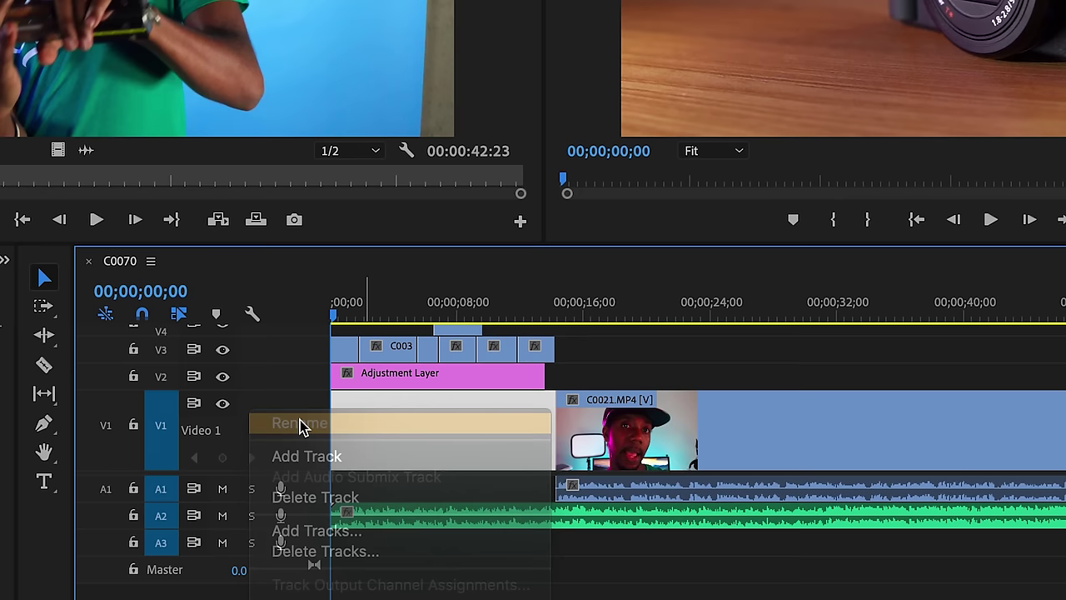
{"action": "left_click", "coordinate": [299, 423]}
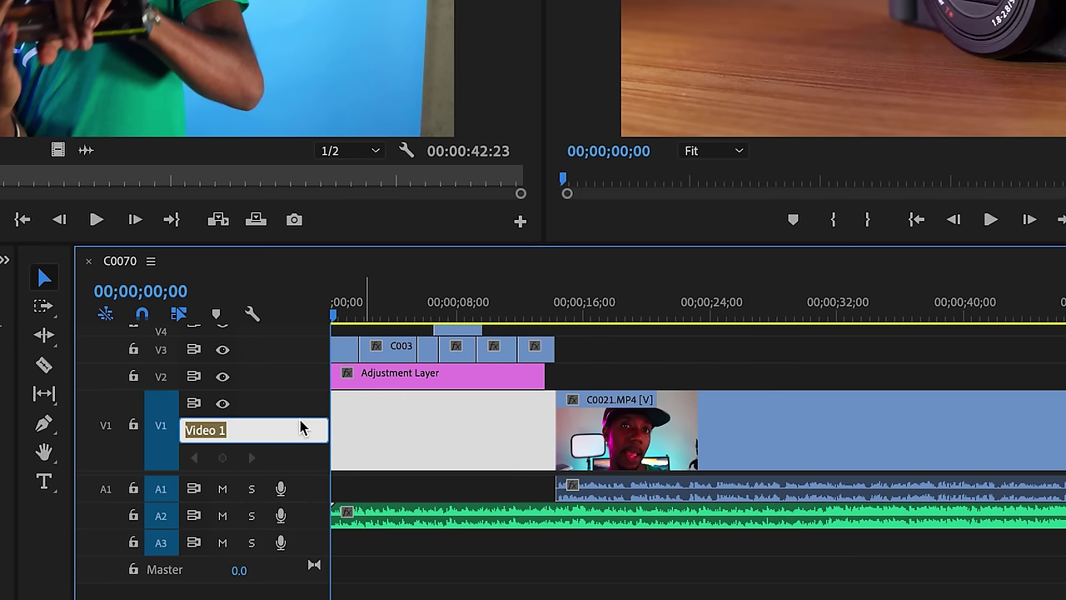
{"action": "type", "text": "A"}
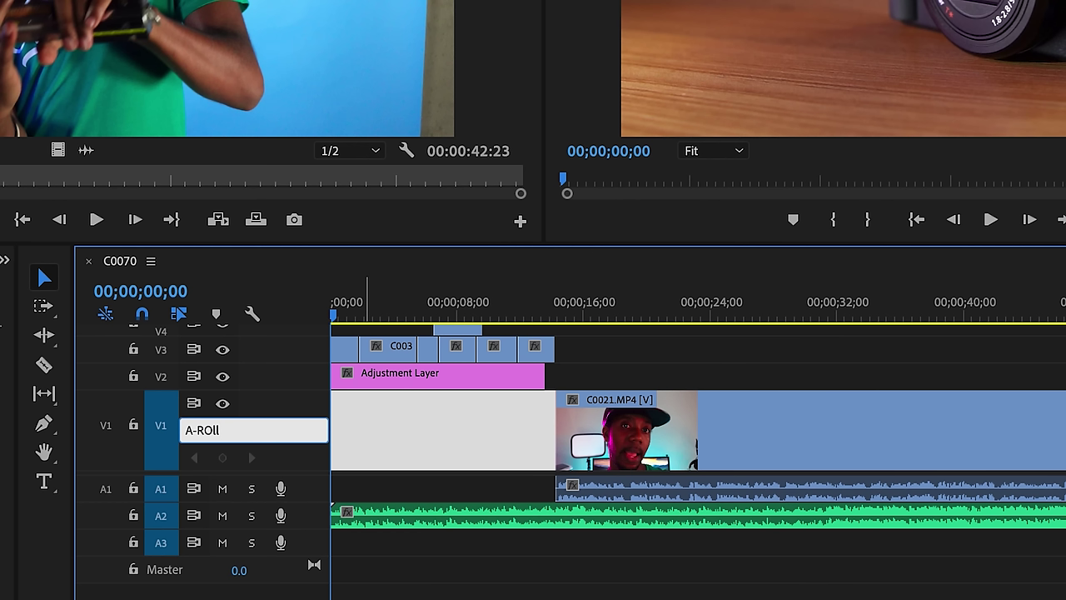
{"action": "type", "text": "-ROLL"}
{"action": "key", "text": "Return"}
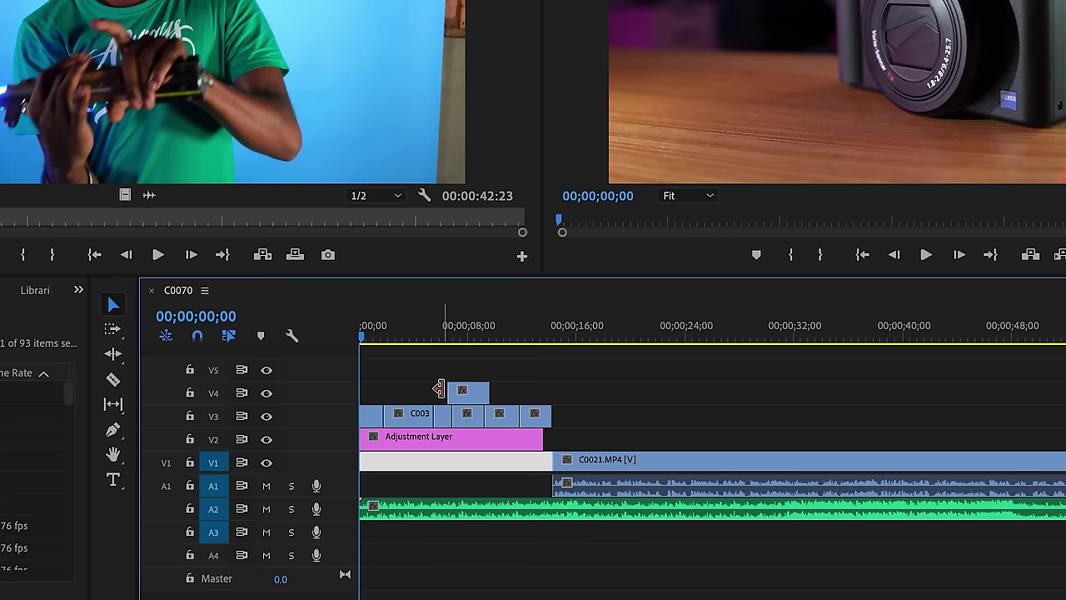
Drag the small B-roll clip from V4 up onto V5, then above the top track.
{"action": "left_click_drag", "start_coordinate": [468, 391], "coordinate": [476, 359]}
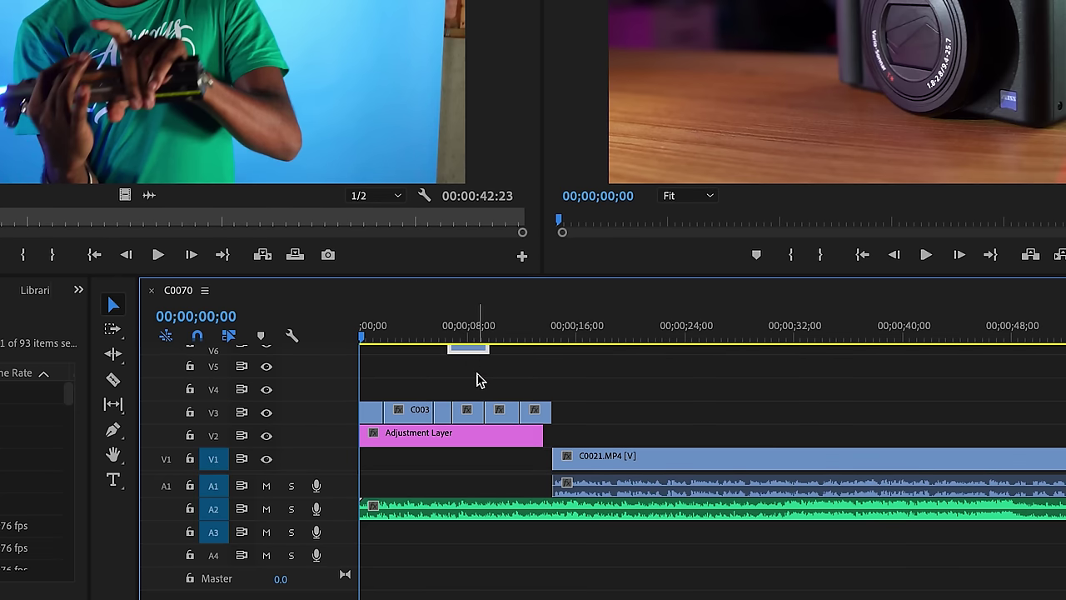
{"action": "scroll", "coordinate": [479, 379], "scroll_direction": "up", "scroll_amount": 1}
{"action": "left_click_drag", "start_coordinate": [462, 380], "coordinate": [477, 354]}
{"action": "scroll", "coordinate": [474, 391], "scroll_direction": "up", "scroll_amount": 2}
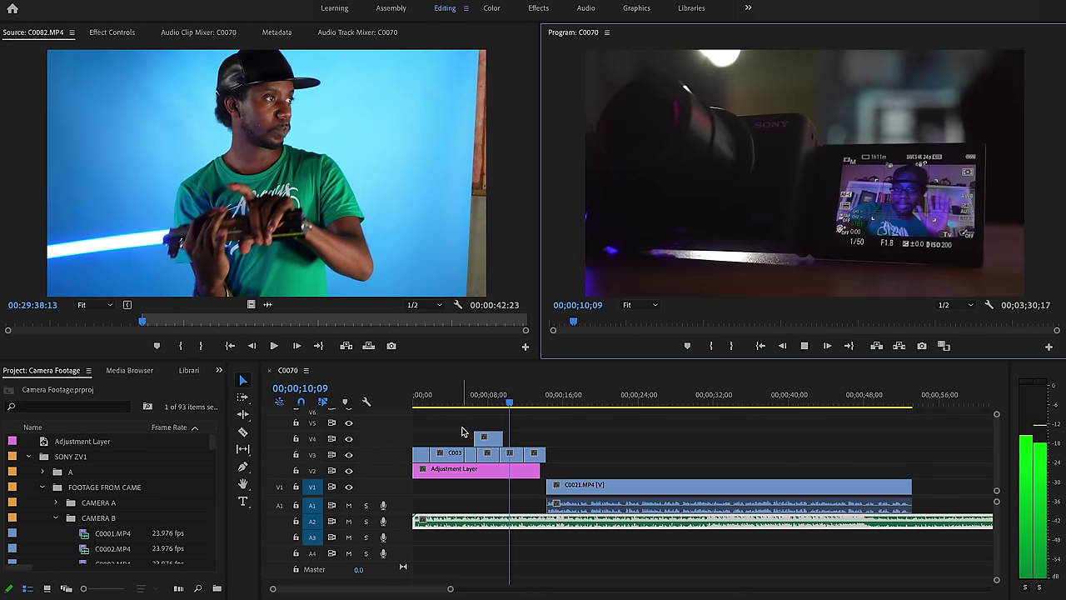
{"action": "left_click_drag", "start_coordinate": [516, 401], "coordinate": [483, 404]}
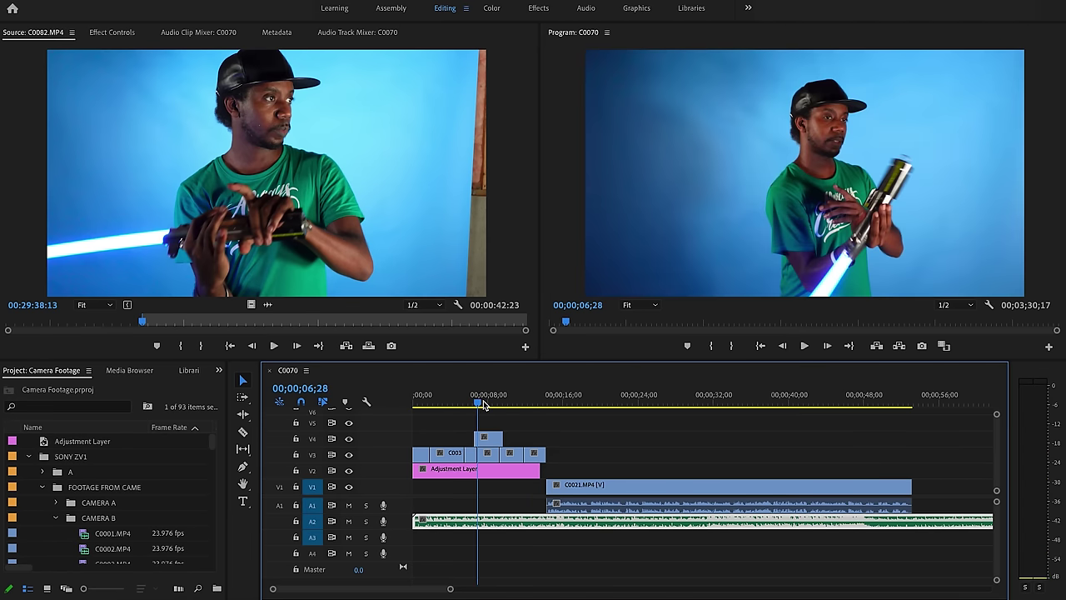
{"action": "left_click", "coordinate": [350, 439]}
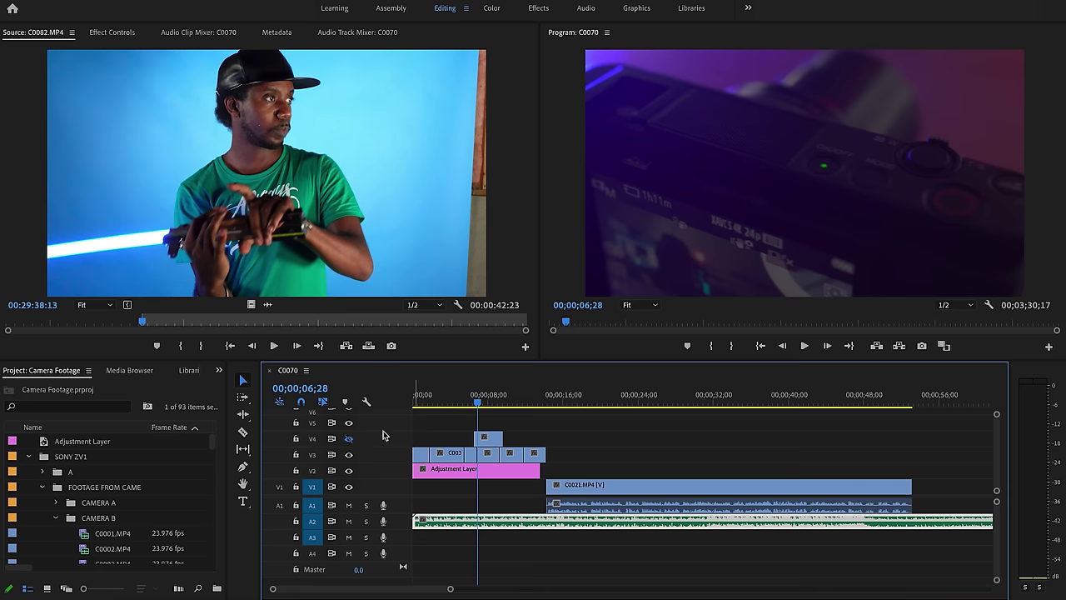
{"action": "left_click_drag", "start_coordinate": [477, 403], "coordinate": [464, 404]}
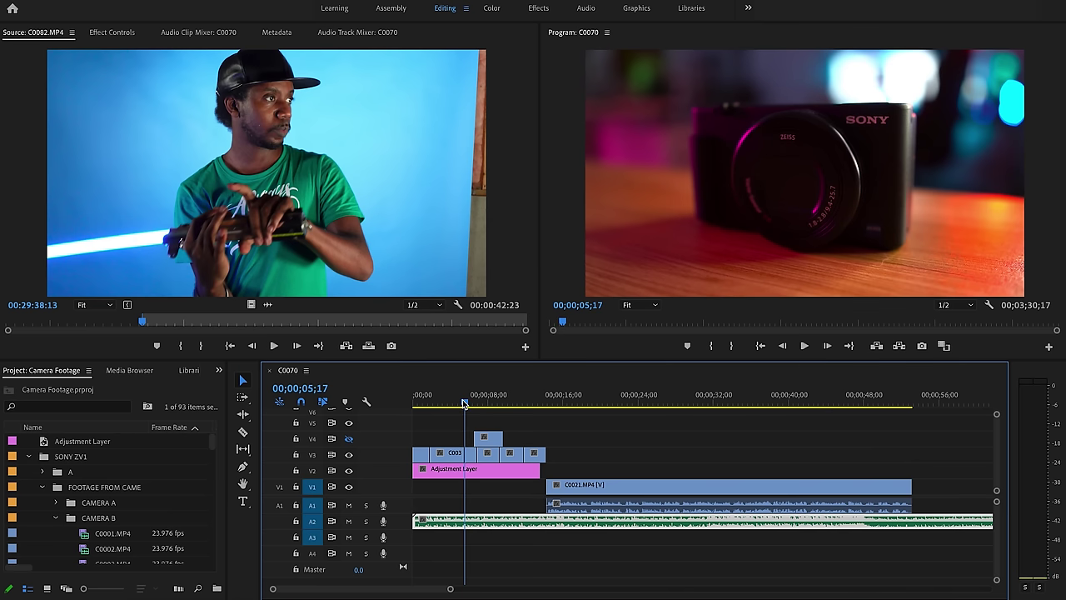
{"action": "left_click", "coordinate": [804, 346]}
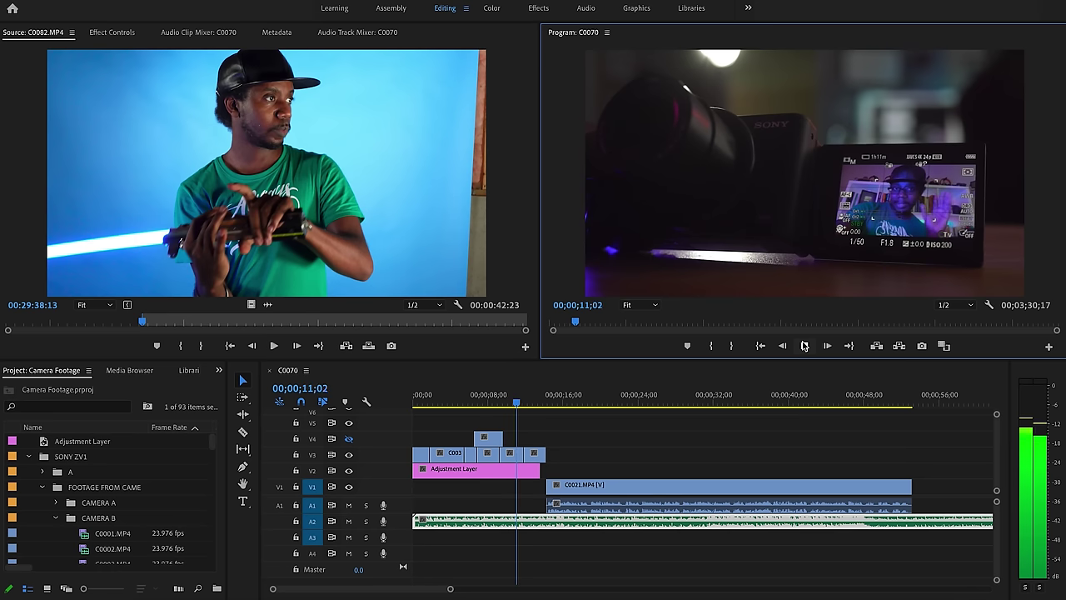
{"action": "left_click", "coordinate": [804, 346]}
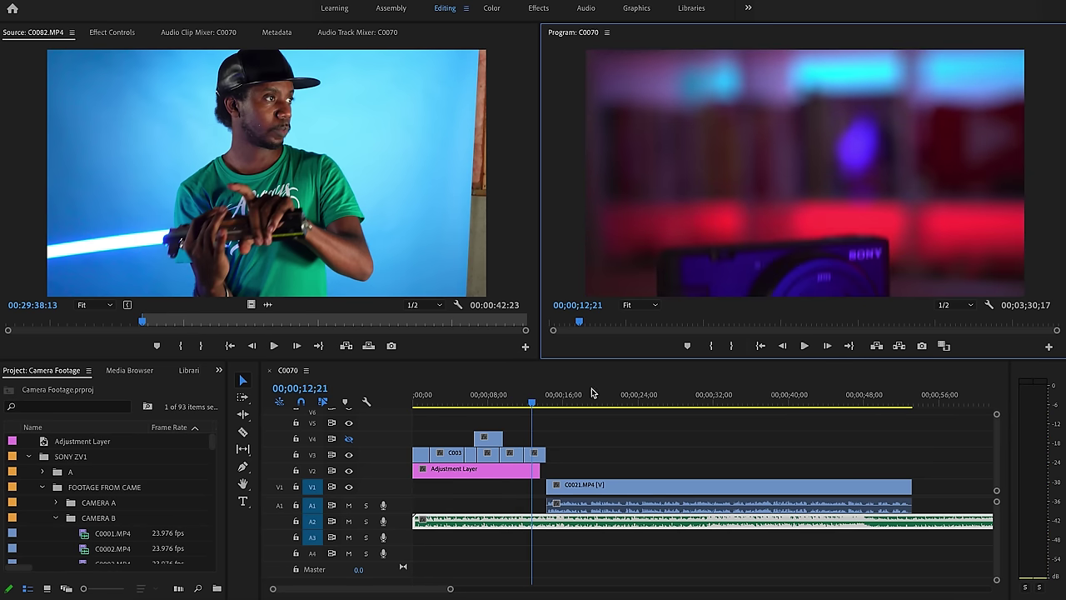
{"action": "left_click", "coordinate": [487, 405]}
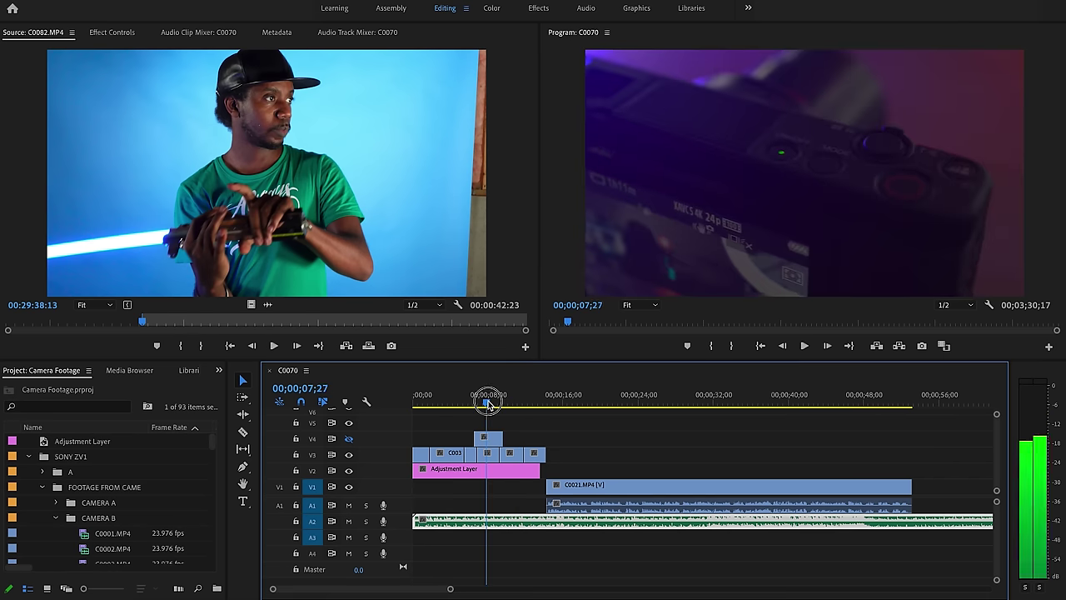
{"action": "left_click", "coordinate": [349, 440]}
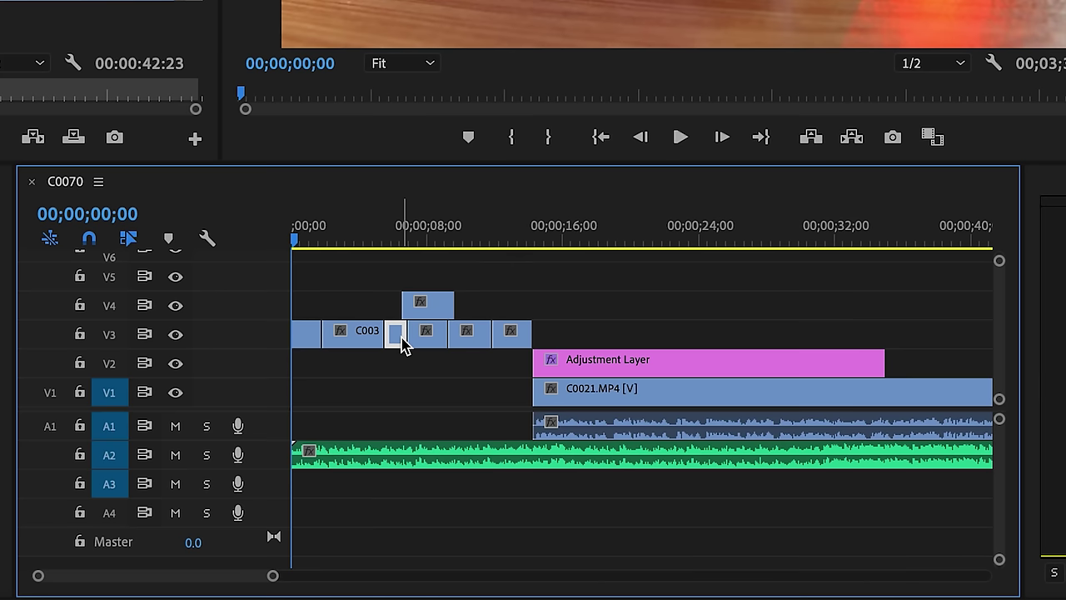
Delete the short V3 clip and ripple-delete its gap, then undo the ripple delete.
{"action": "key", "text": "Delete"}
{"action": "left_click", "coordinate": [396, 334]}
{"action": "right_click", "coordinate": [402, 345]}
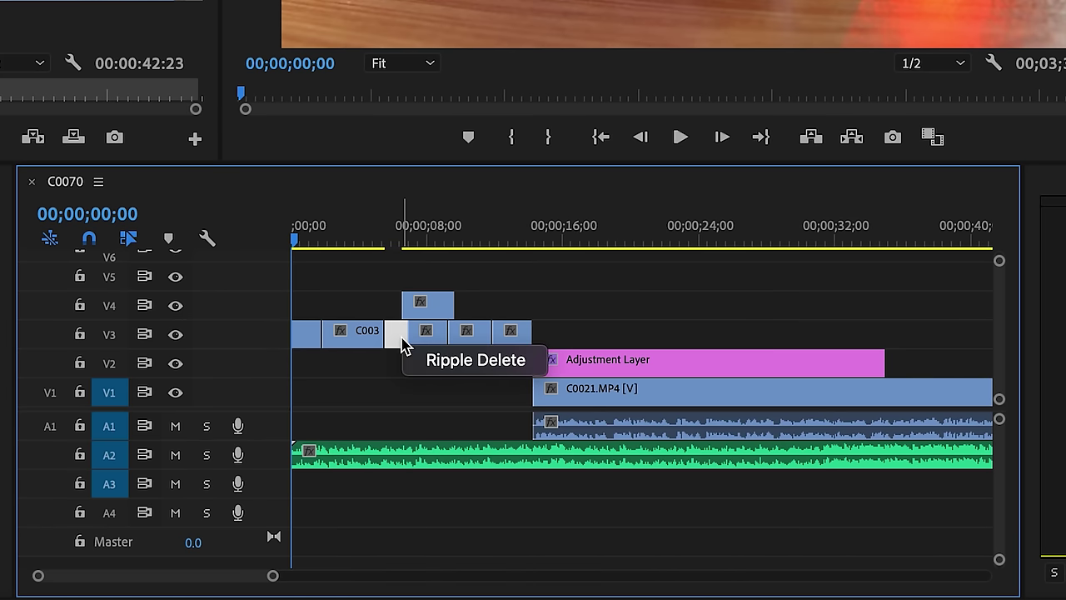
{"action": "left_click", "coordinate": [443, 368]}
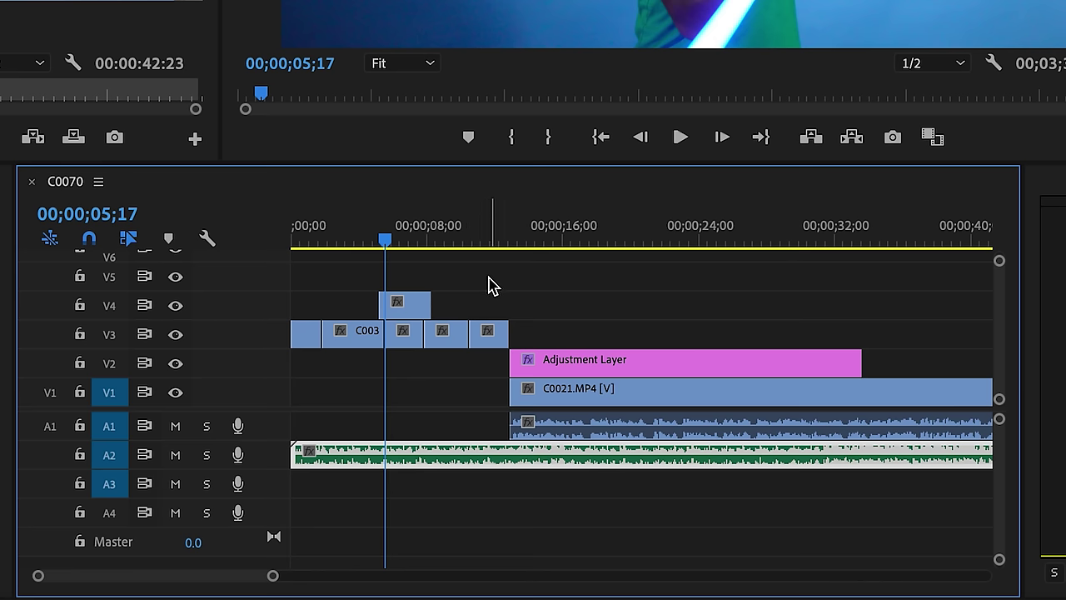
{"action": "key", "text": "ctrl+z"}
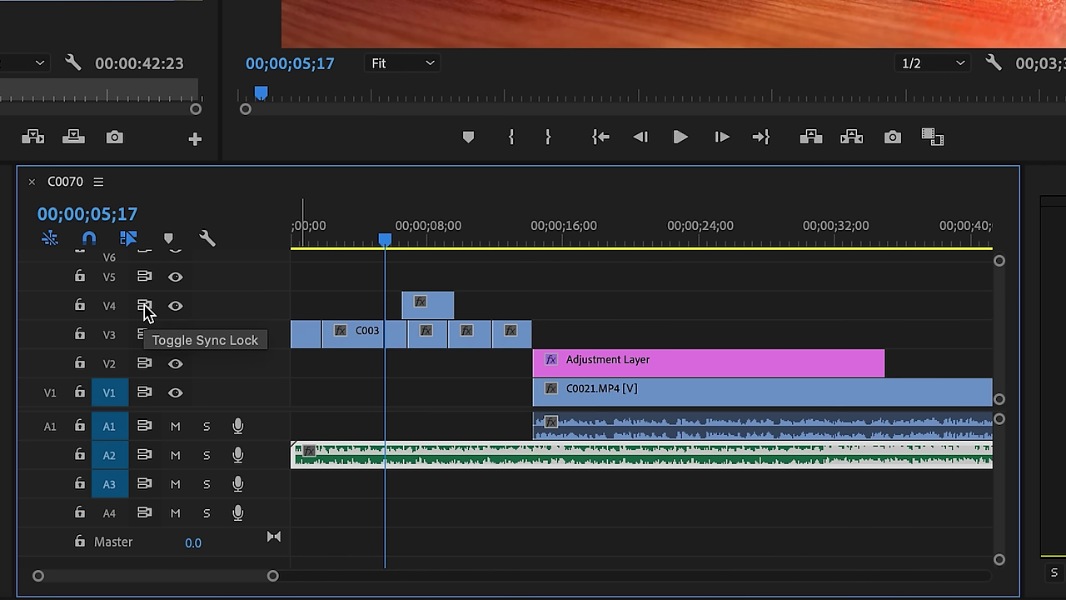
With V4 Sync Lock off, delete the short V3 clip and ripple-delete its gap.
{"action": "left_click", "coordinate": [145, 308]}
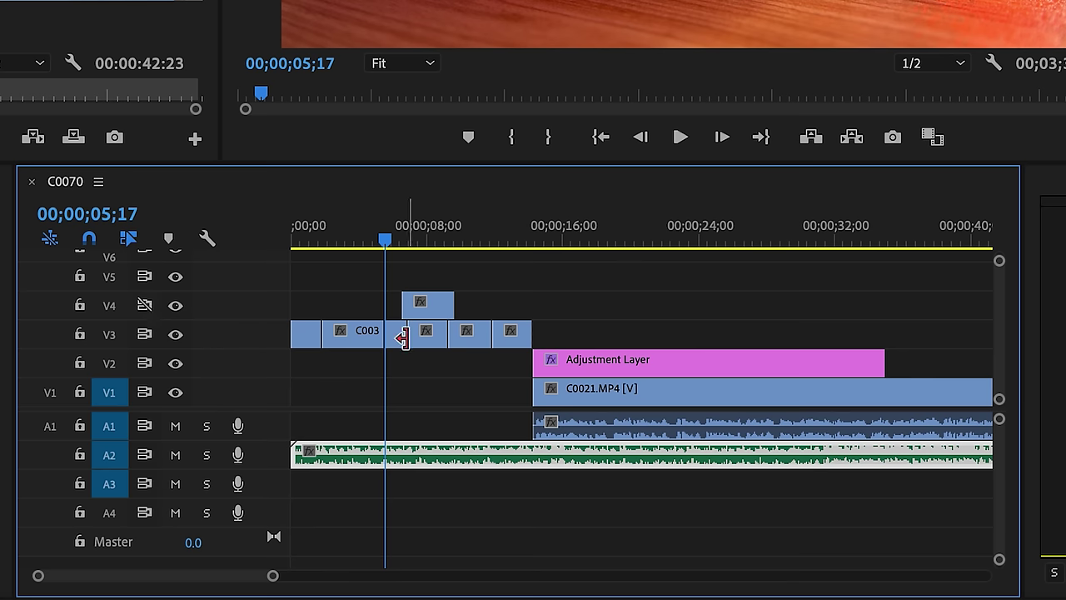
{"action": "left_click", "coordinate": [364, 343]}
{"action": "left_click", "coordinate": [399, 338]}
{"action": "key", "text": "Delete"}
{"action": "right_click", "coordinate": [399, 343]}
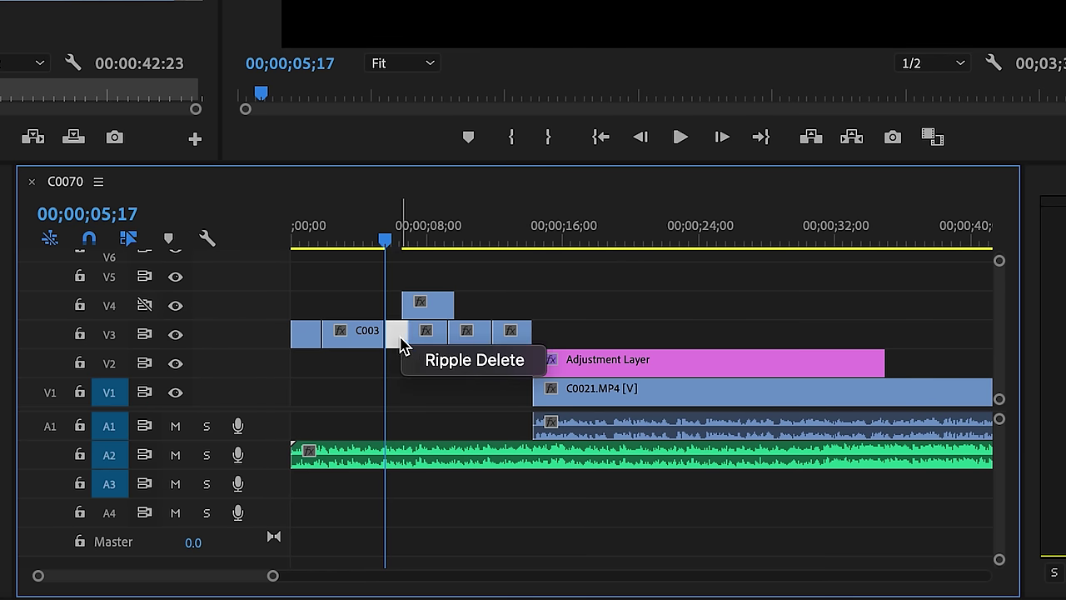
{"action": "left_click", "coordinate": [429, 360]}
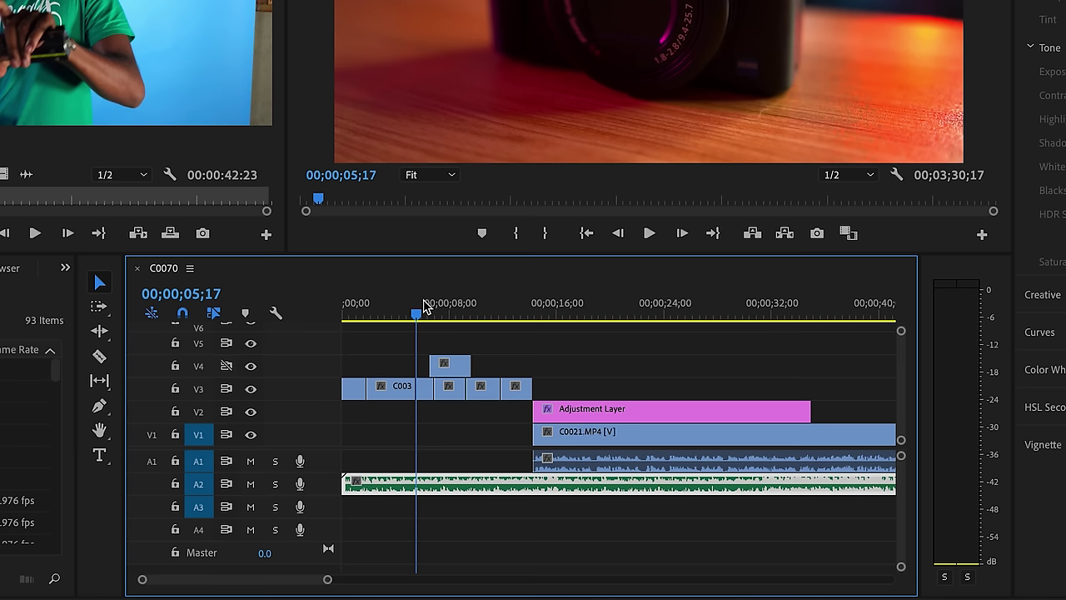
Cut C0021 at 18;28 and ripple-remove the section up to 22;01.
{"action": "left_click", "coordinate": [452, 363]}
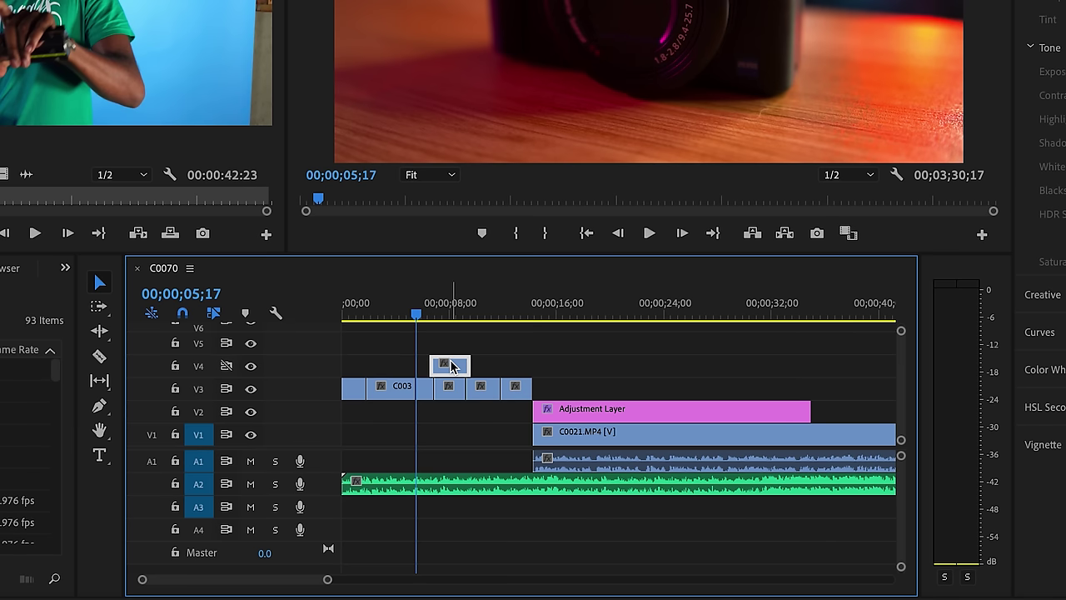
{"action": "left_click", "coordinate": [451, 305]}
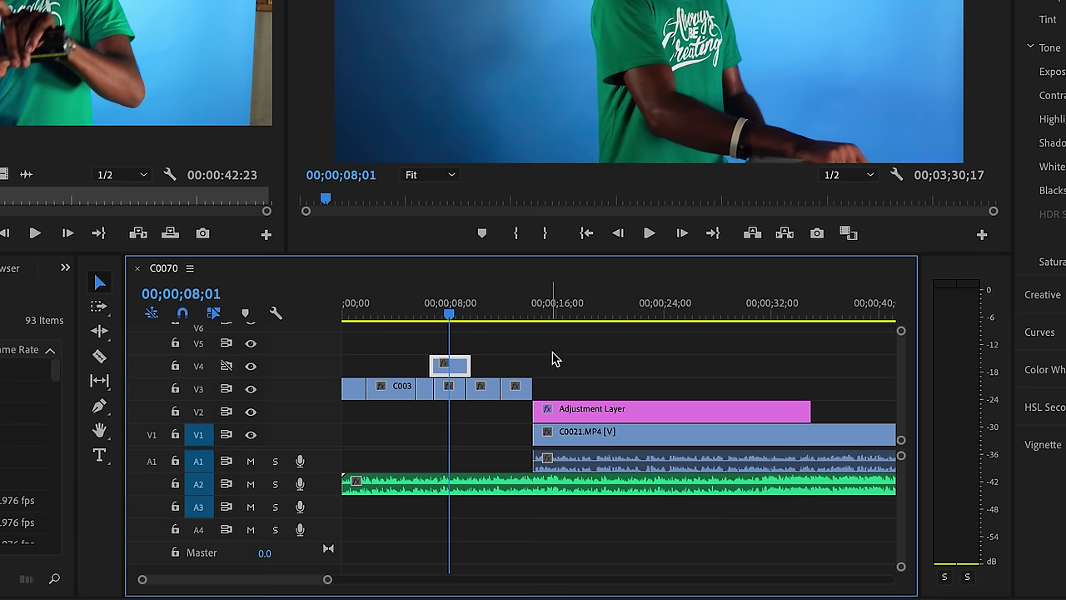
{"action": "left_click", "coordinate": [597, 314]}
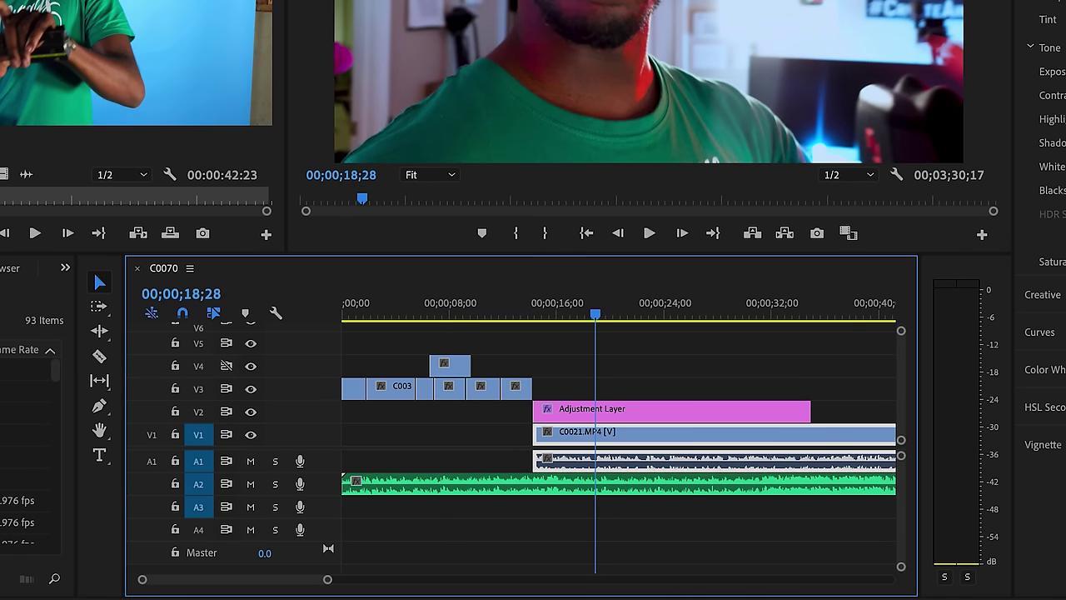
{"action": "key", "text": "ctrl+k"}
{"action": "left_click", "coordinate": [637, 305]}
{"action": "key", "text": "ctrl+k"}
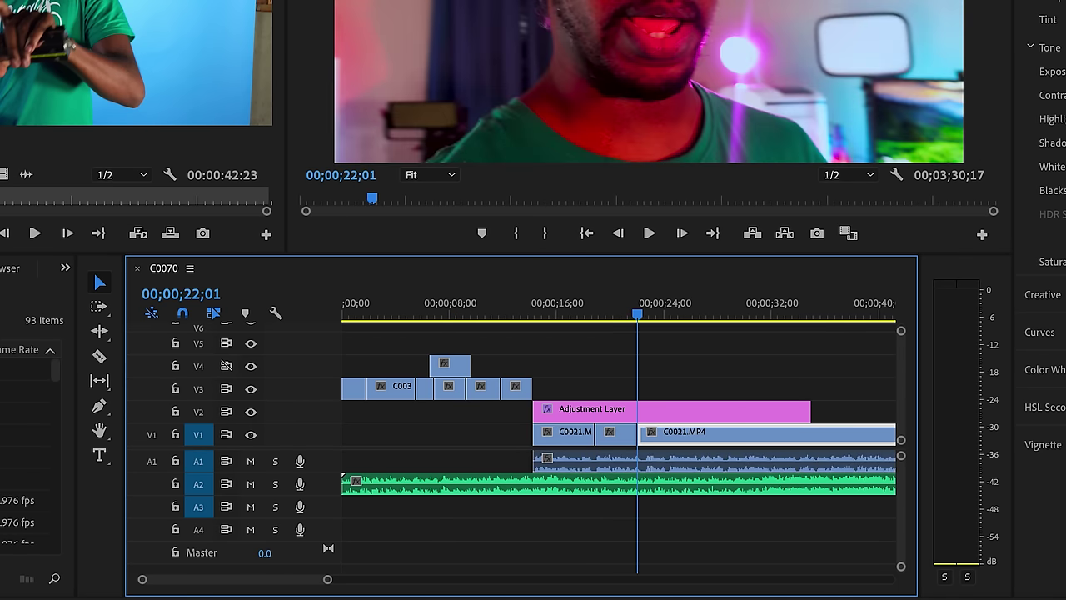
{"action": "key", "text": "q"}
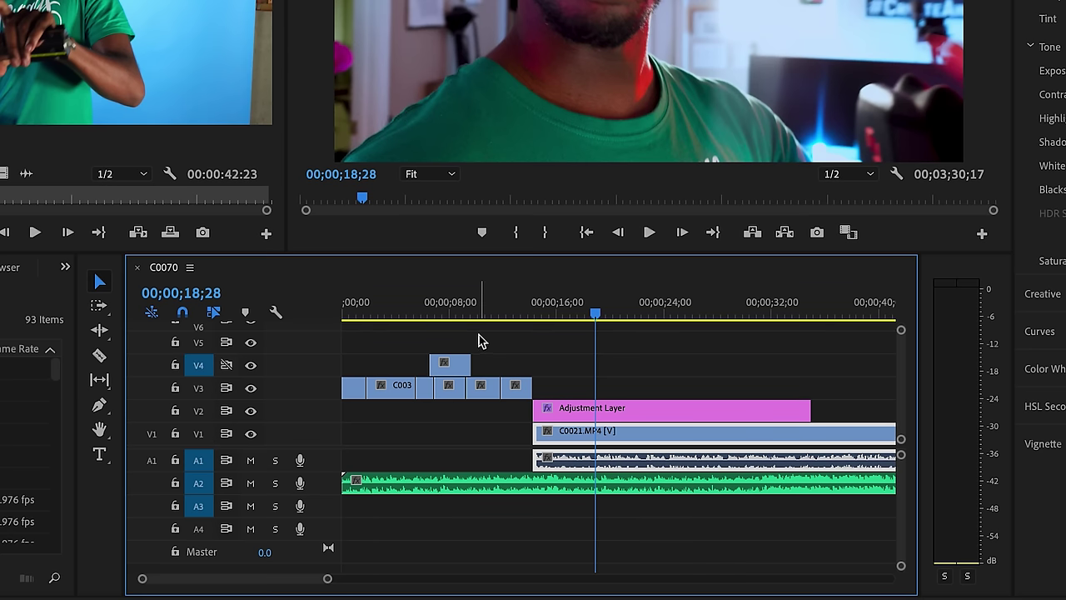
Overwrite a short clip onto V4 at 22;01, then replace it by pasting the clip there.
{"action": "key", "text": "period"}
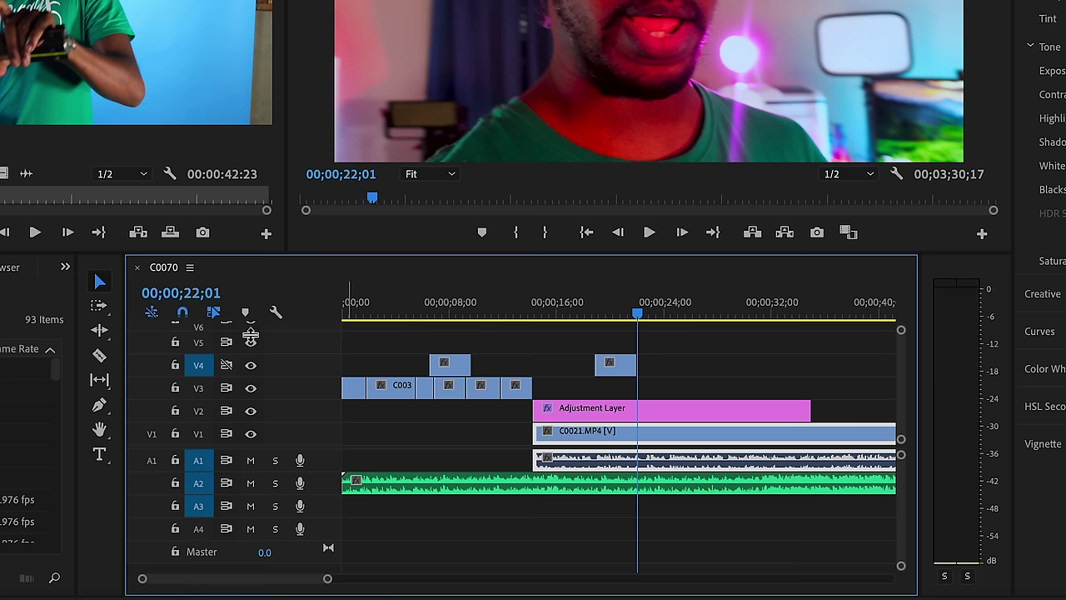
{"action": "left_click", "coordinate": [198, 329]}
{"action": "left_click", "coordinate": [611, 365]}
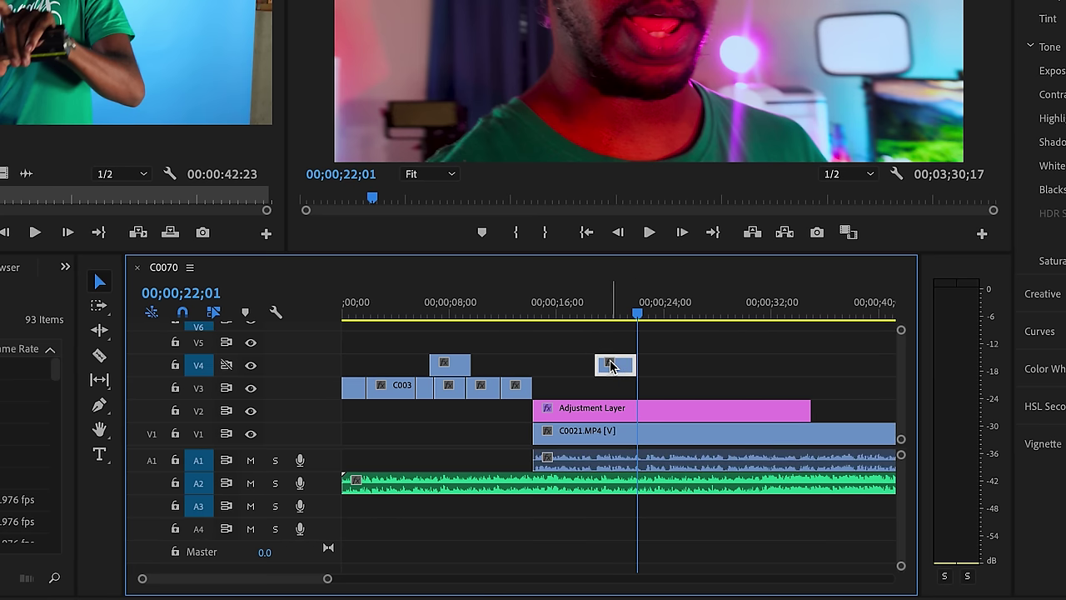
{"action": "key", "text": "Delete"}
{"action": "key", "text": "ctrl+v"}
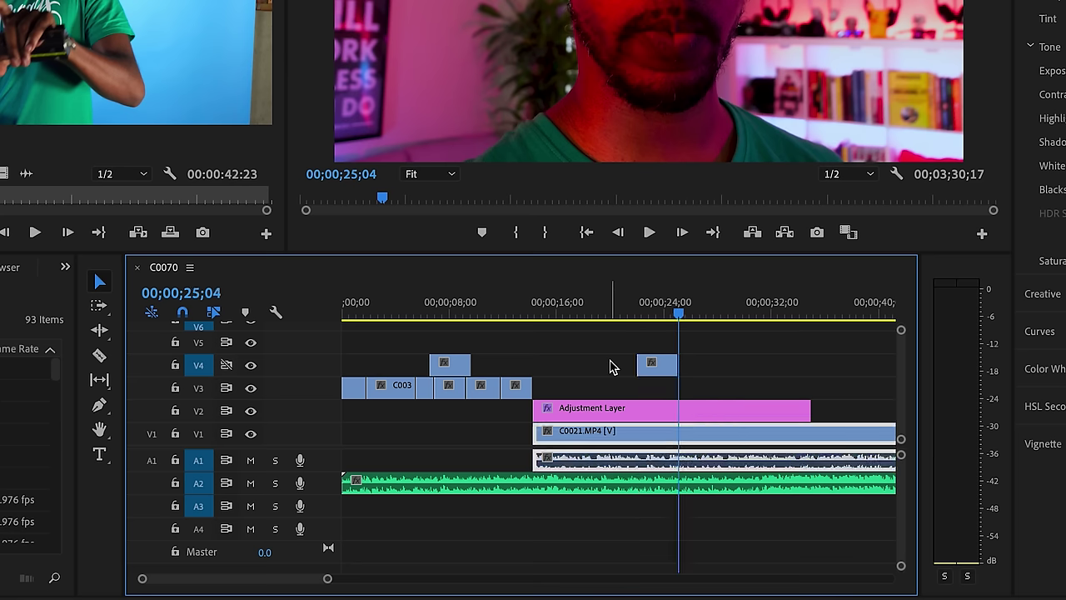